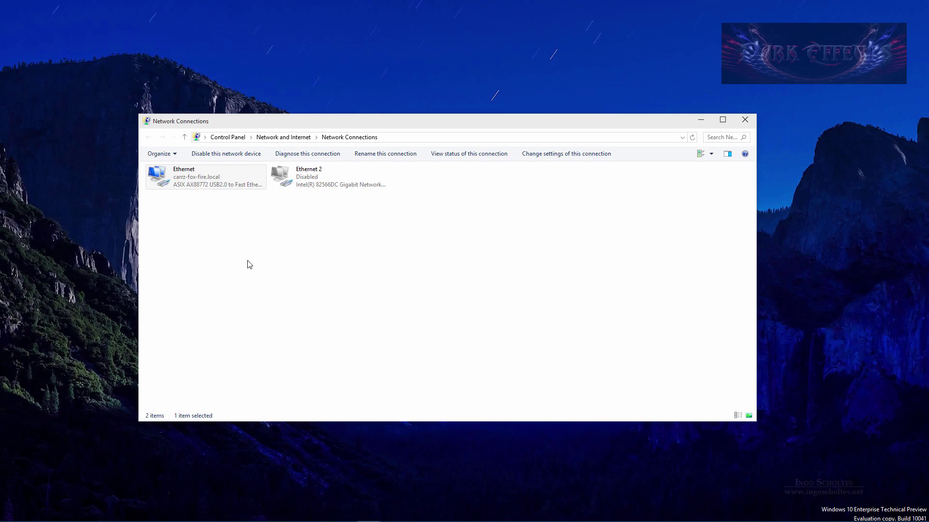
# - Try opening the Ethernet connection's properties and dismiss the unexpected error message
pyautogui.click(192, 175)
pyautogui.rightClick(188, 175)
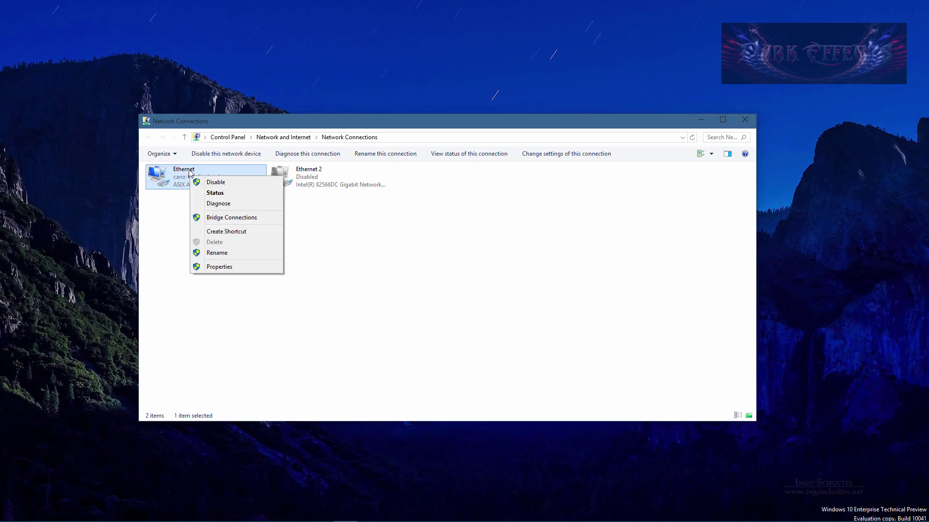
pyautogui.click(218, 269)
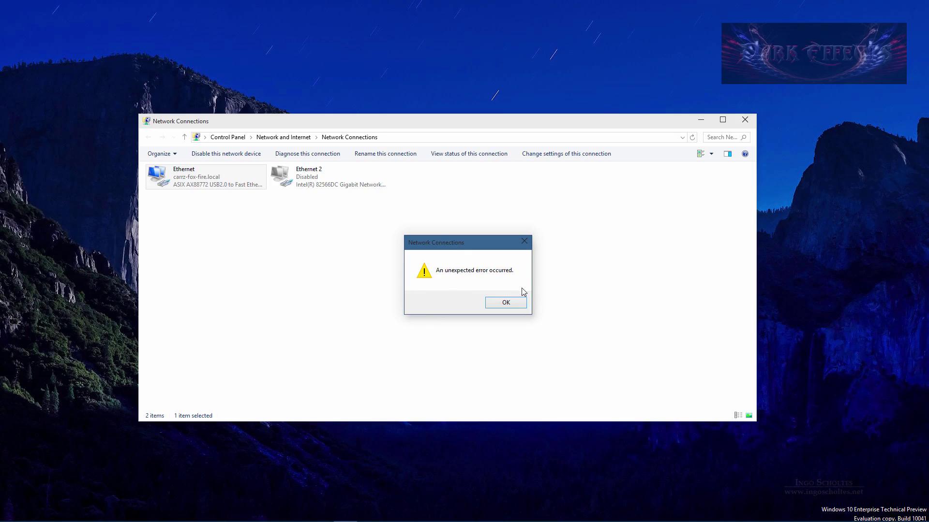
pyautogui.click(513, 304)
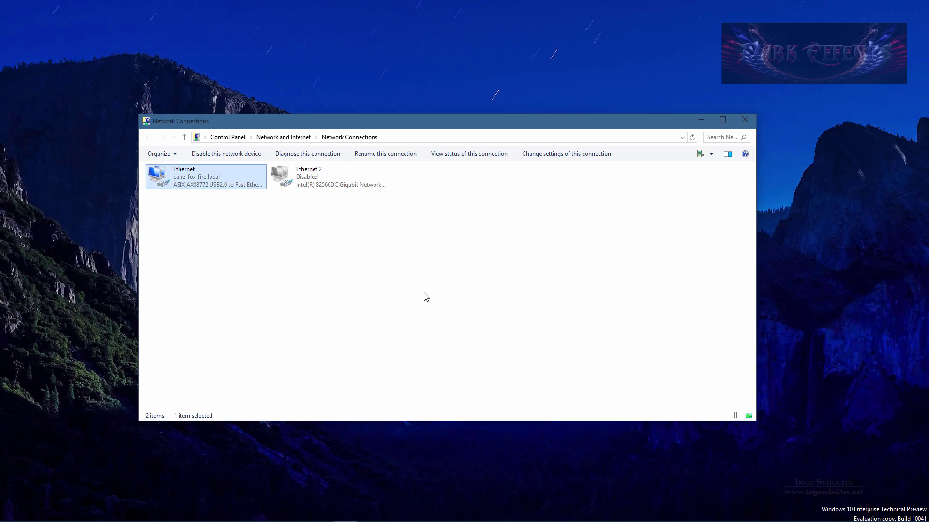
# - Launch Command Prompt by searching 'cmd' and position it below Network Connections
pyautogui.moveTo(109, 513)
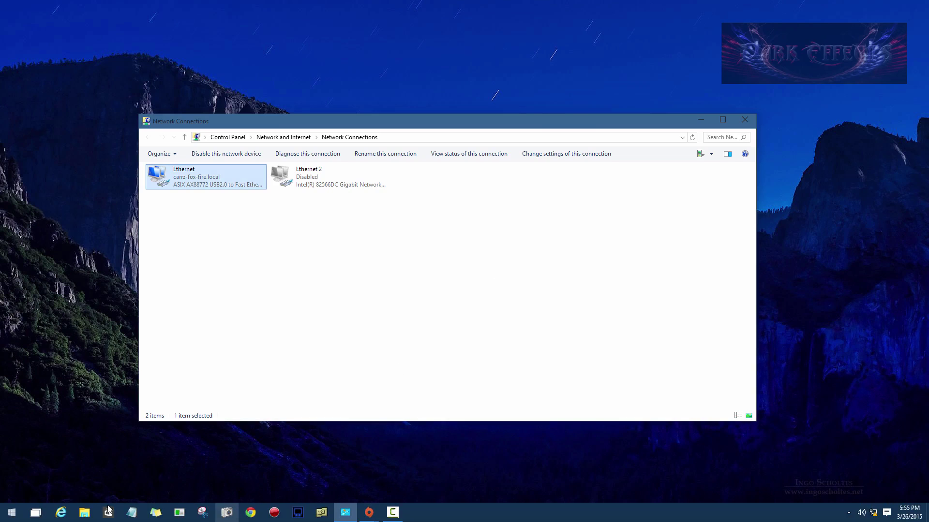
pyautogui.click(12, 513)
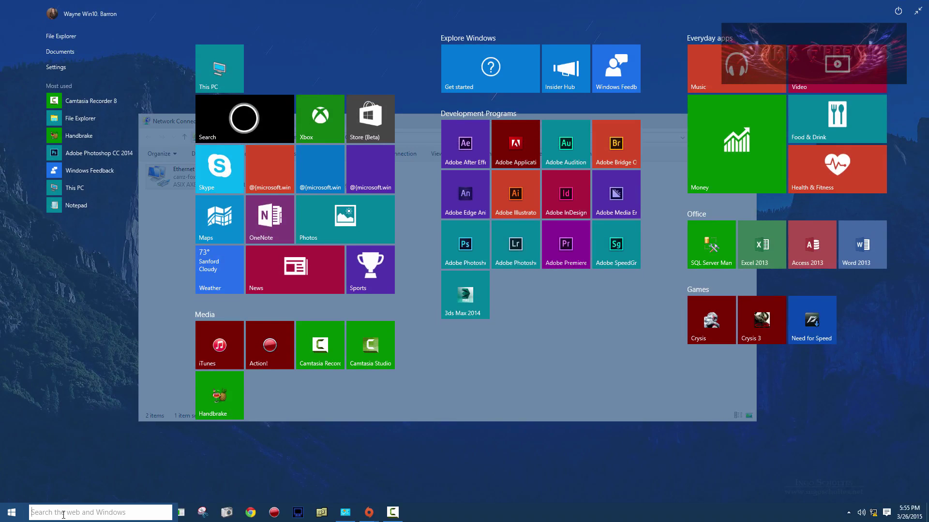
pyautogui.click(63, 514)
pyautogui.write('c')
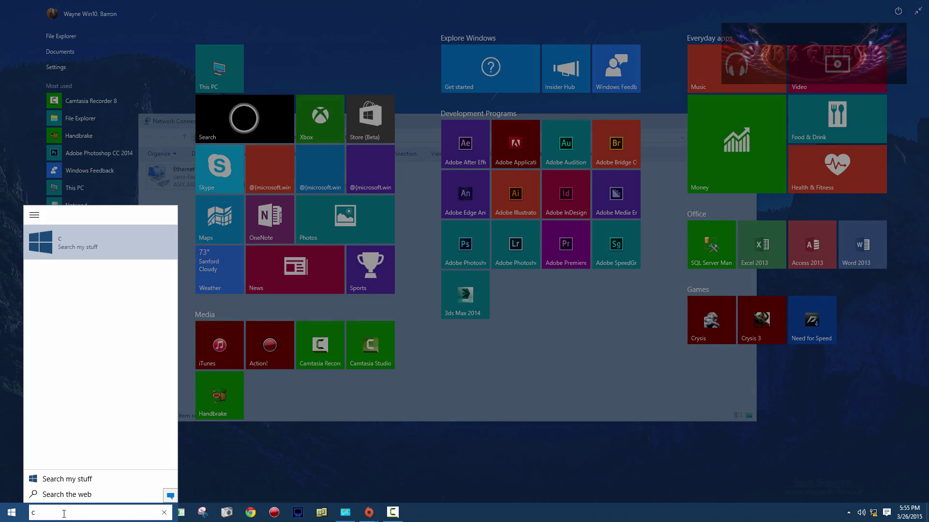
pyautogui.write('md')
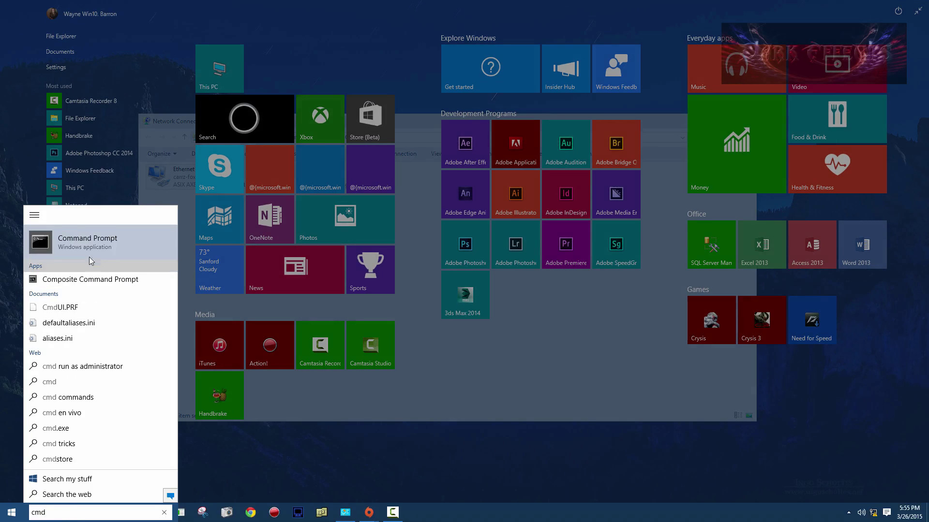
pyautogui.click(87, 245)
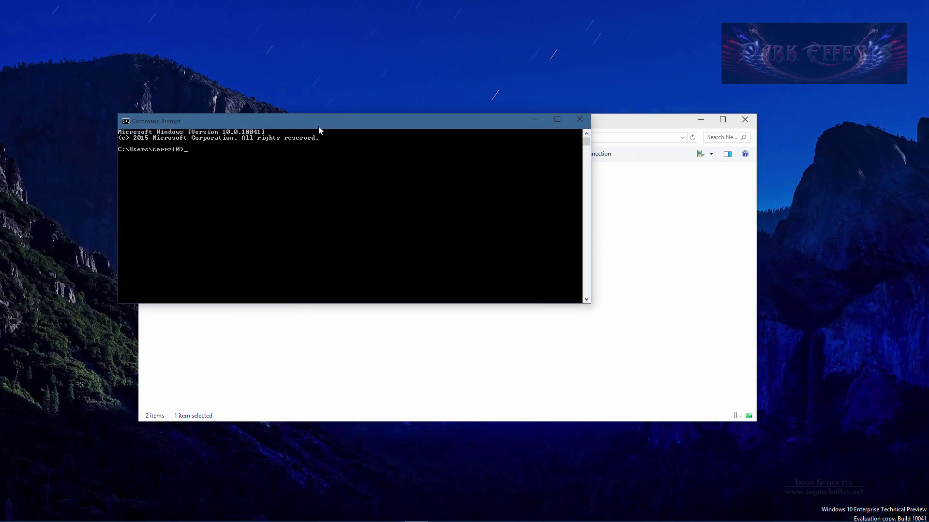
pyautogui.moveTo(318, 126); pyautogui.dragTo(411, 296)
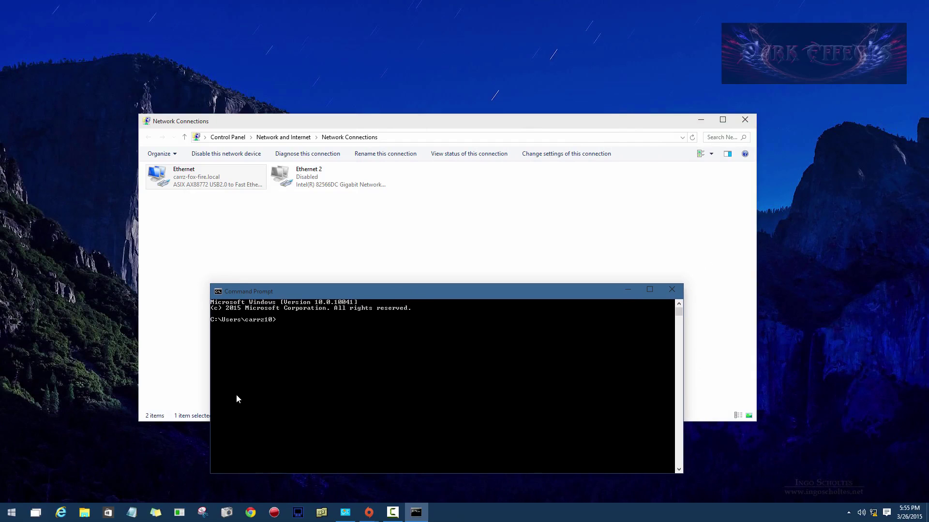
pyautogui.moveTo(312, 288); pyautogui.dragTo(315, 272)
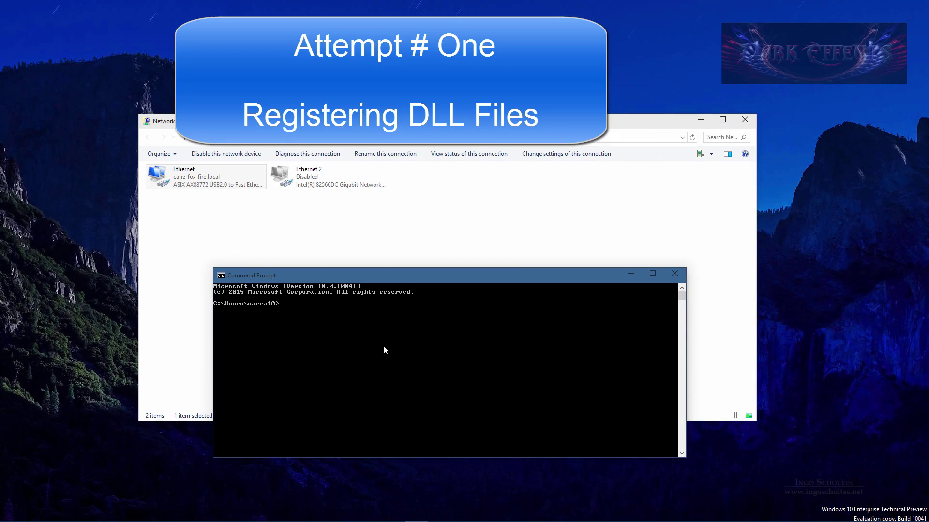
# - Run 'regsvr32 netshell.dll' and acknowledge the registration success message
pyautogui.write('re')
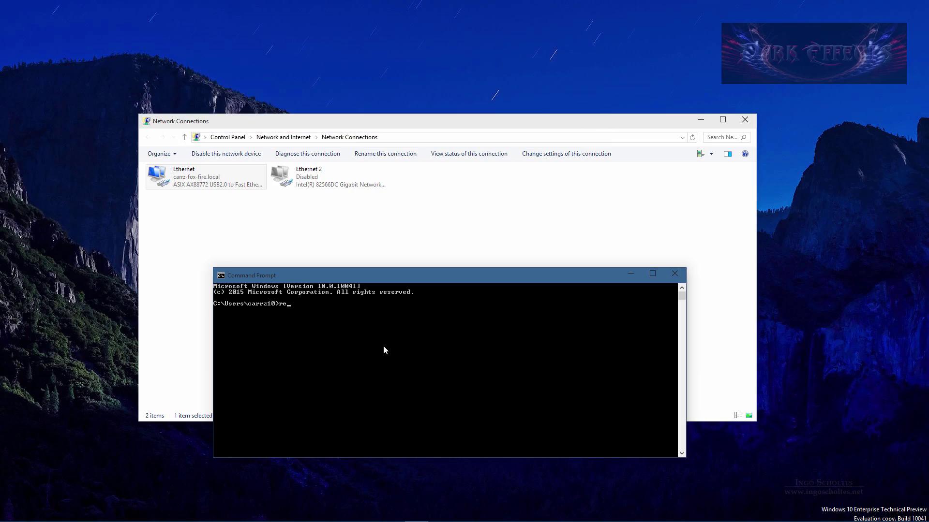
pyautogui.write('gsvr32 netshell.dll')
pyautogui.press('Return')
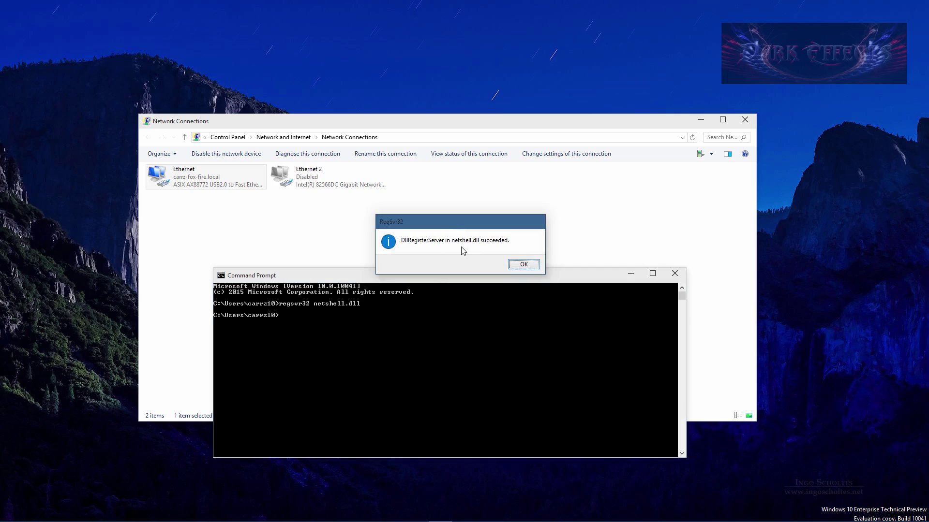
pyautogui.click(524, 264)
# - Retry the Ethernet connection's properties, dismiss the unexpected error, and refocus the console
pyautogui.moveTo(480, 276); pyautogui.dragTo(484, 317)
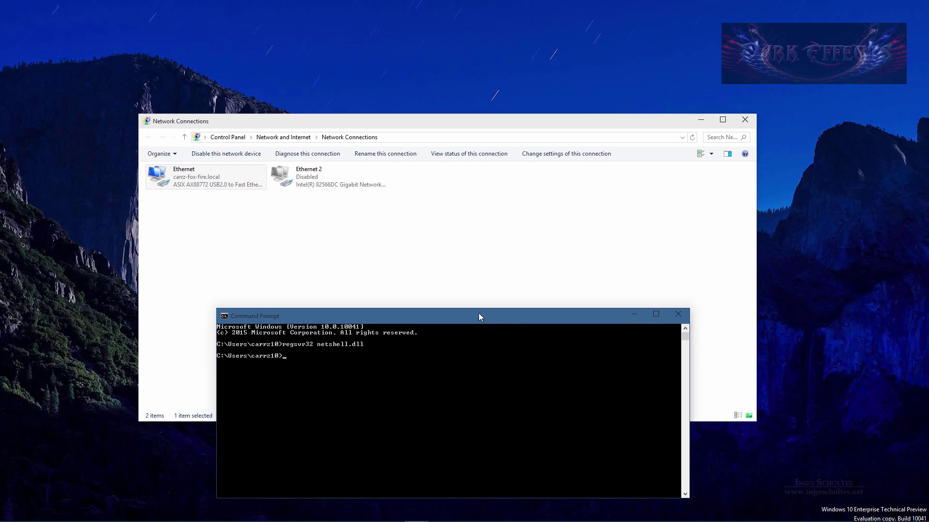
pyautogui.rightClick(198, 175)
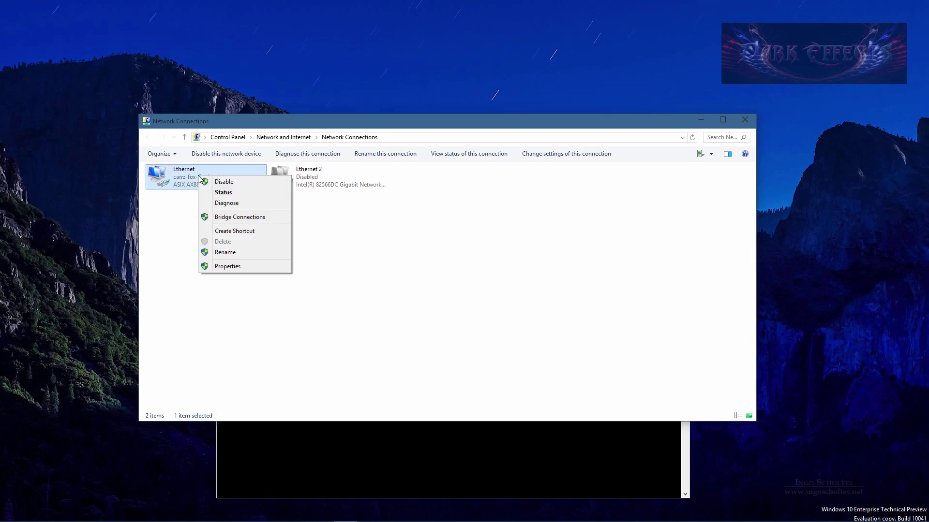
pyautogui.click(228, 267)
pyautogui.click(516, 303)
pyautogui.click(384, 450)
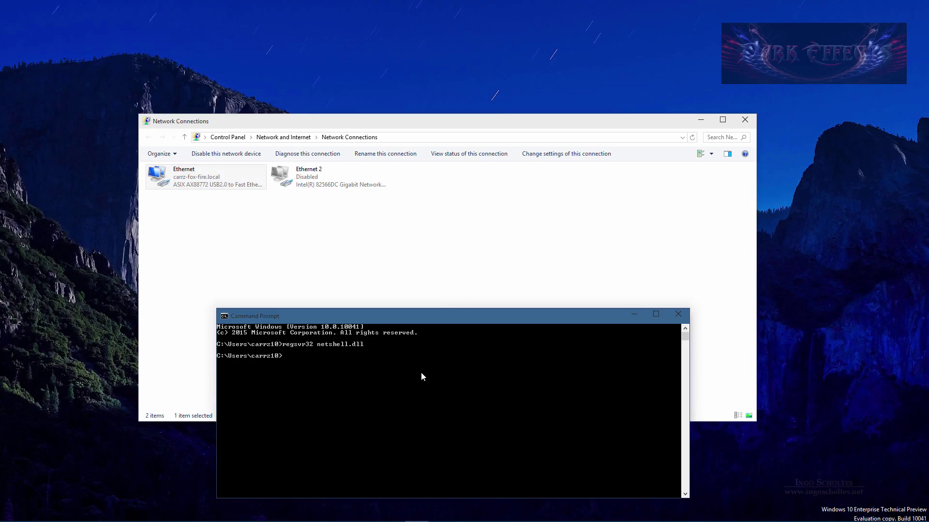
# - Run 'regsvr32 ole32.dll' and acknowledge the registration success message
pyautogui.write('regsvr32 ole32.dll')
pyautogui.press('Return')
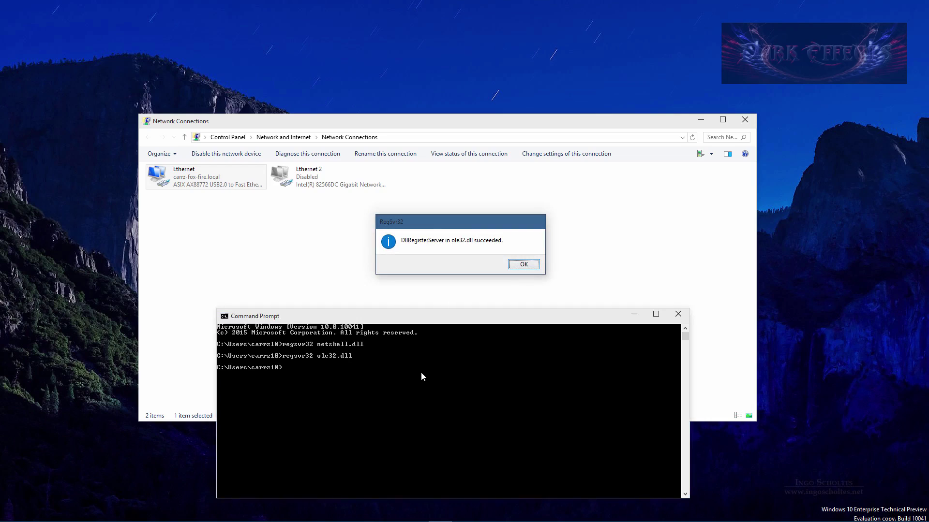
pyautogui.click(523, 264)
# - Retry the Ethernet connection's properties, dismiss the error, and raise the console window slightly
pyautogui.rightClick(204, 187)
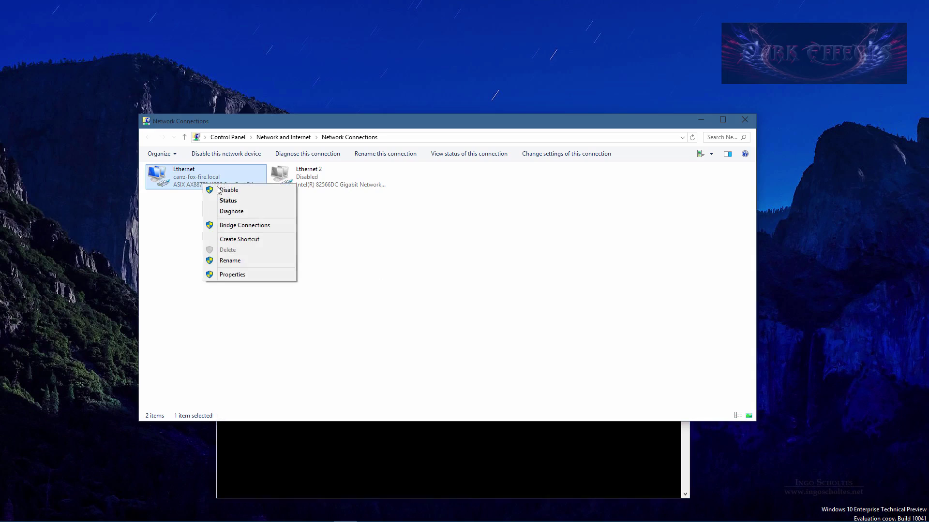
pyautogui.click(248, 275)
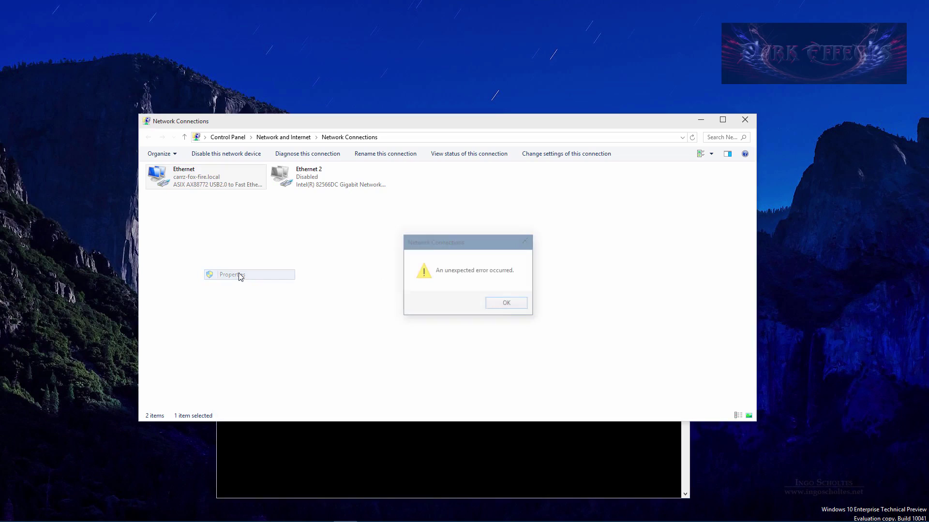
pyautogui.click(498, 303)
pyautogui.click(387, 440)
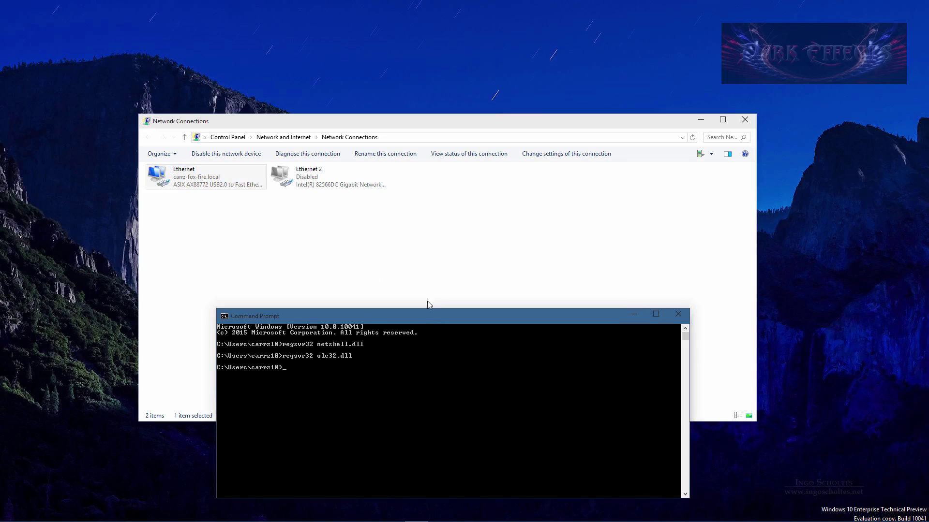
pyautogui.moveTo(429, 323); pyautogui.dragTo(429, 291)
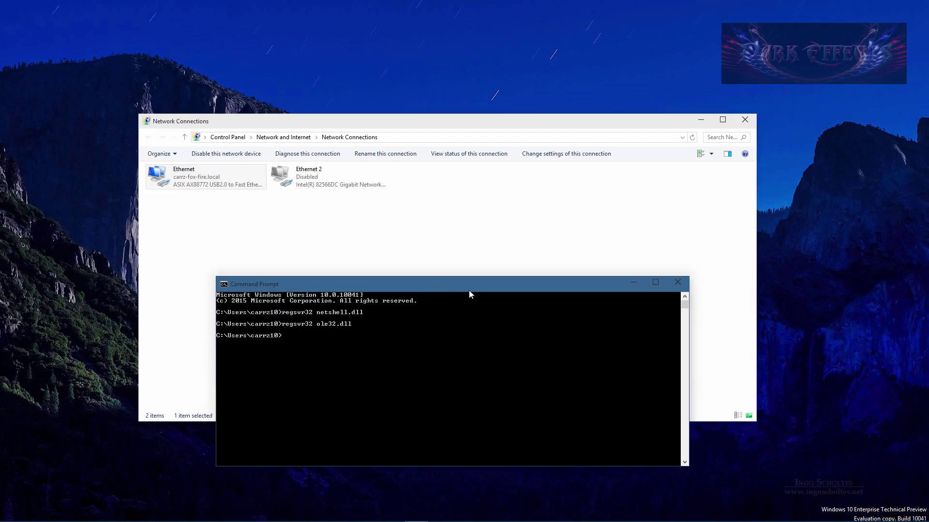
# - Close Command Prompt and reopen the adapter list via Network and Sharing Center
pyautogui.click(677, 284)
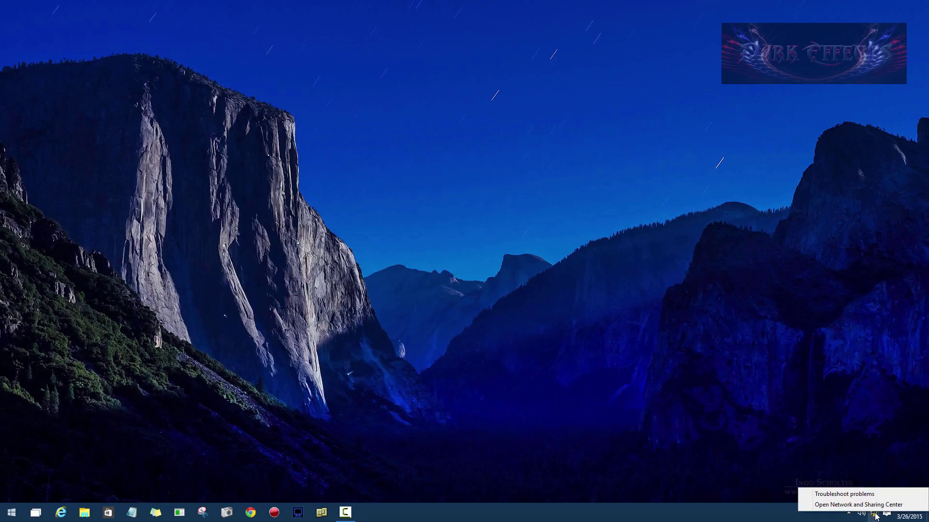
pyautogui.click(843, 506)
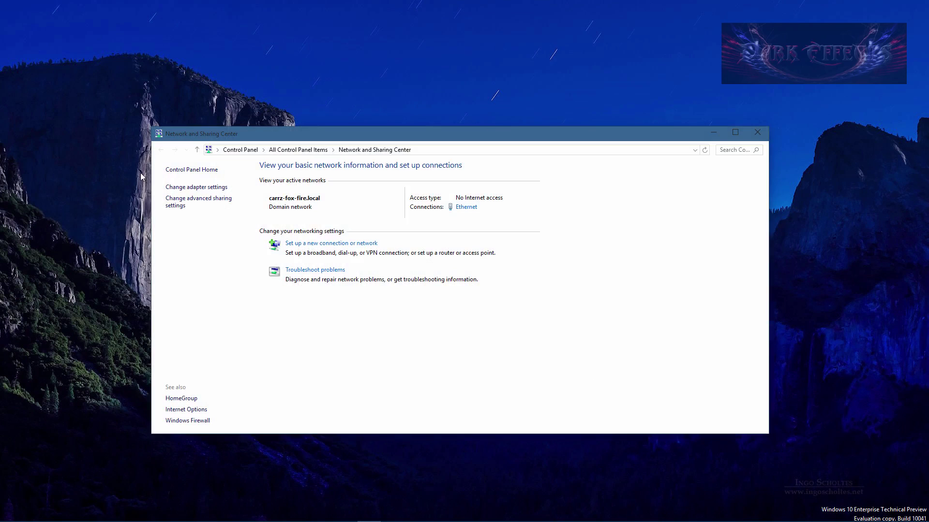
pyautogui.click(188, 192)
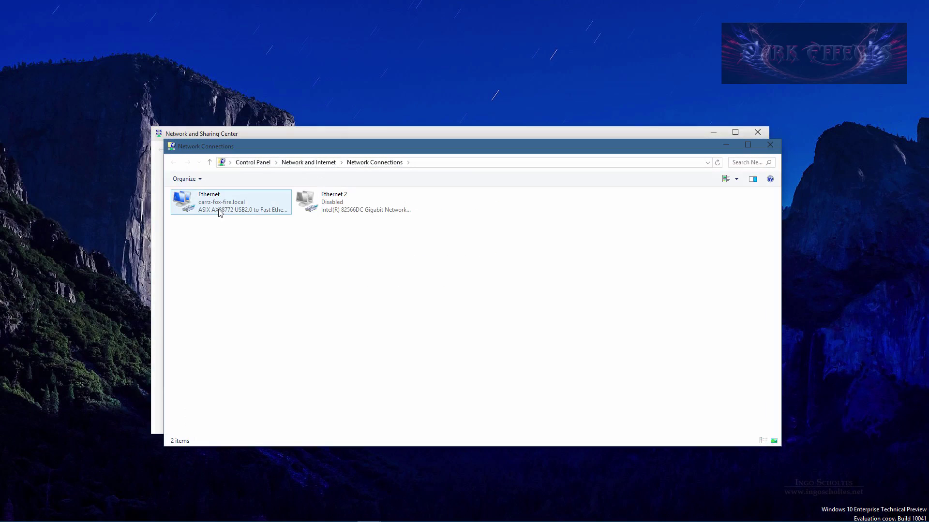
# - Retry the Ethernet connection's properties and dismiss the unexpected error again
pyautogui.rightClick(216, 205)
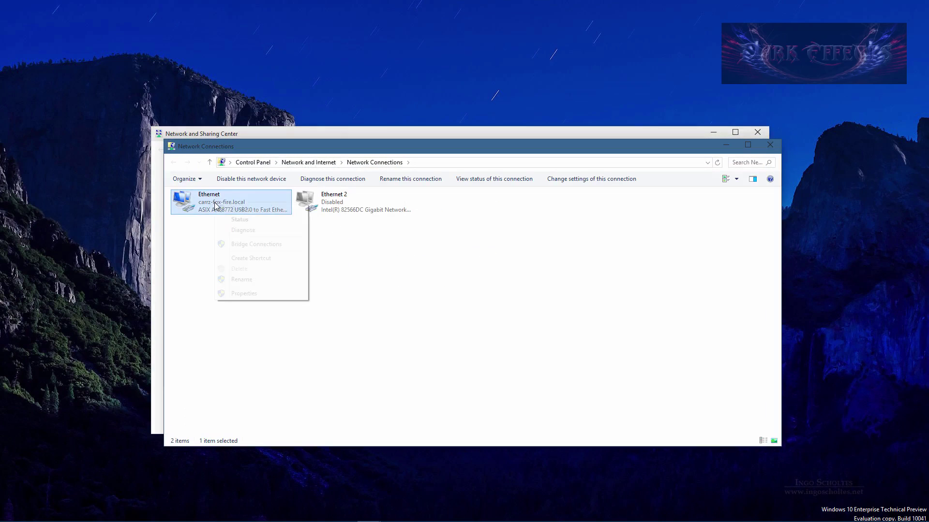
pyautogui.click(253, 293)
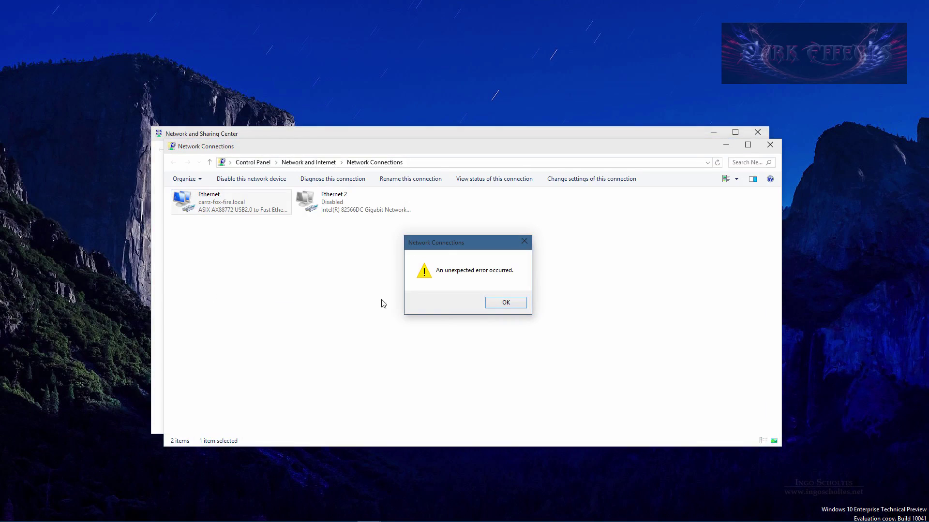
pyautogui.click(515, 303)
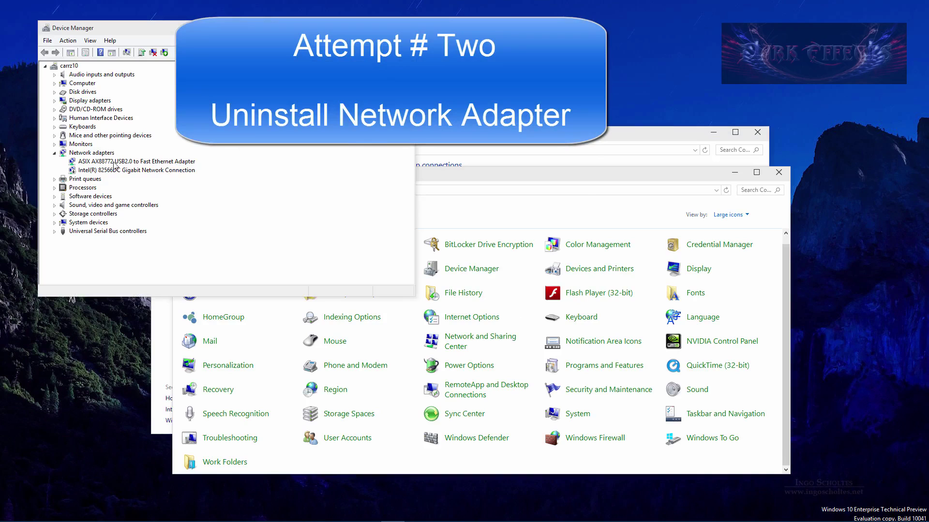
# - Uninstall the Intel(R) 82566DC Gigabit Network Connection, confirming the Device Uninstall prompt
pyautogui.click(134, 172)
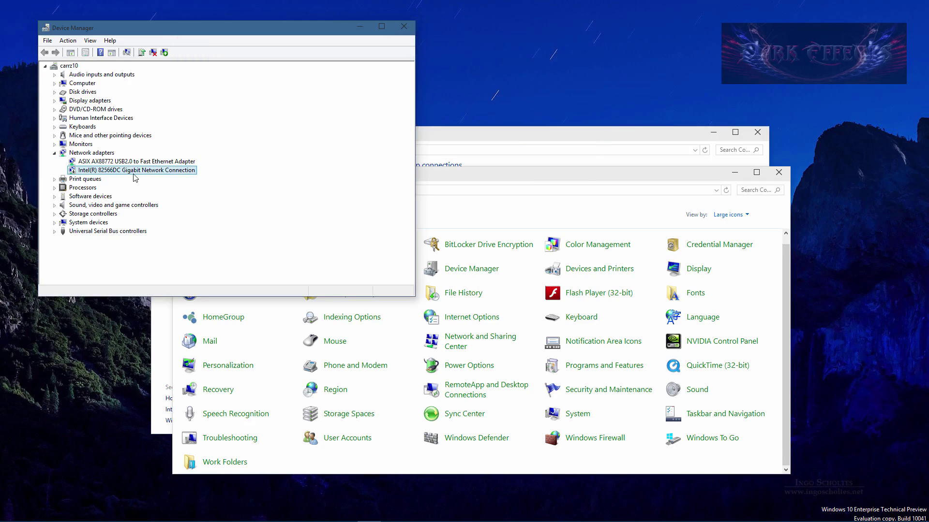
pyautogui.click(103, 164)
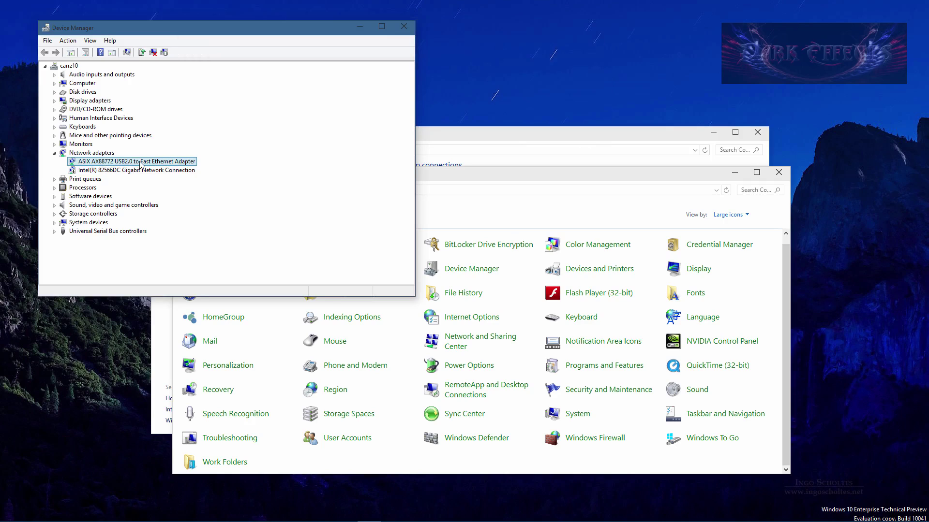
pyautogui.click(126, 170)
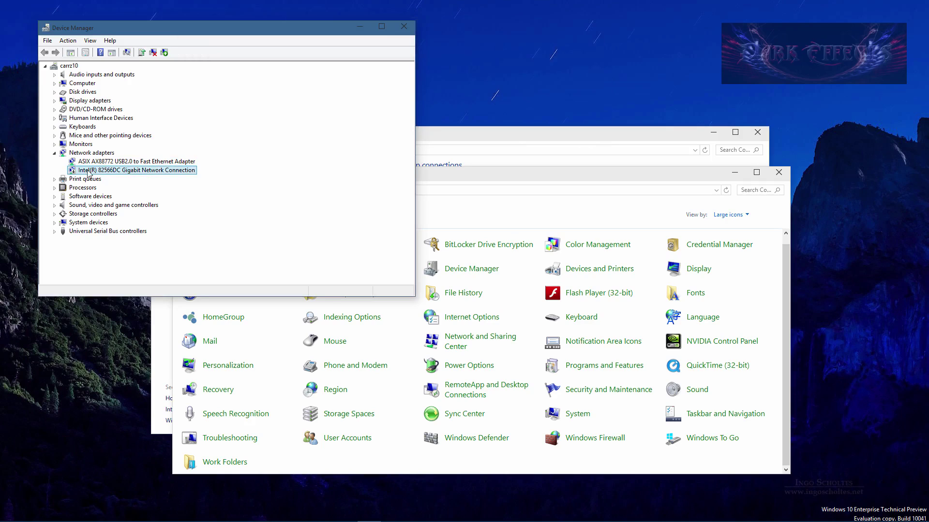
pyautogui.rightClick(122, 172)
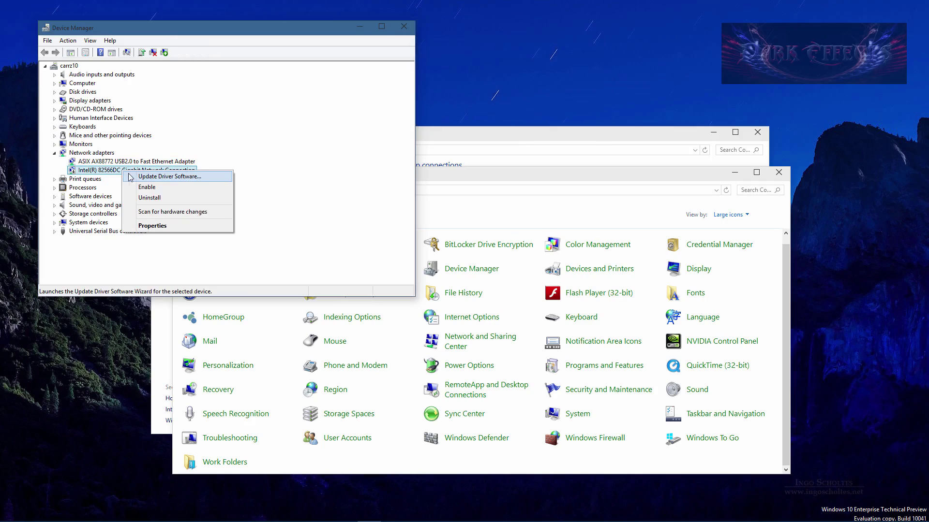
pyautogui.click(130, 175)
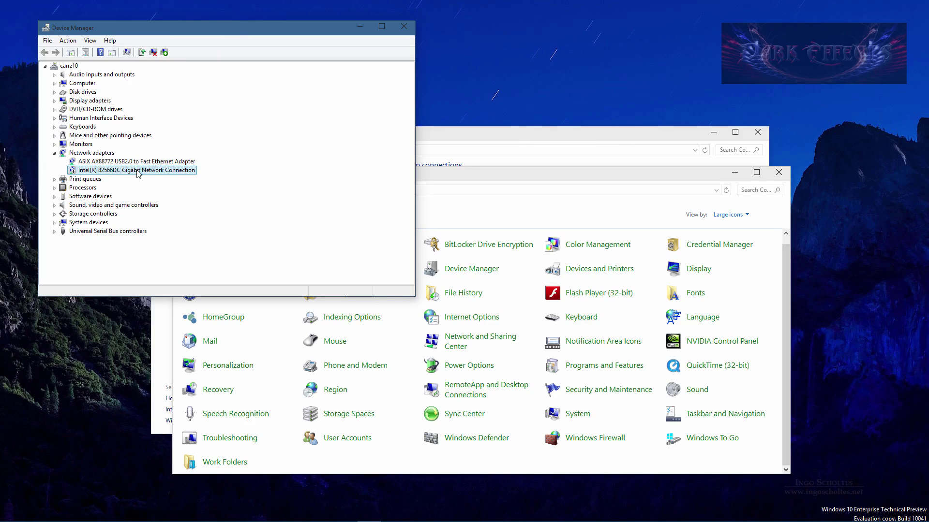
pyautogui.rightClick(138, 173)
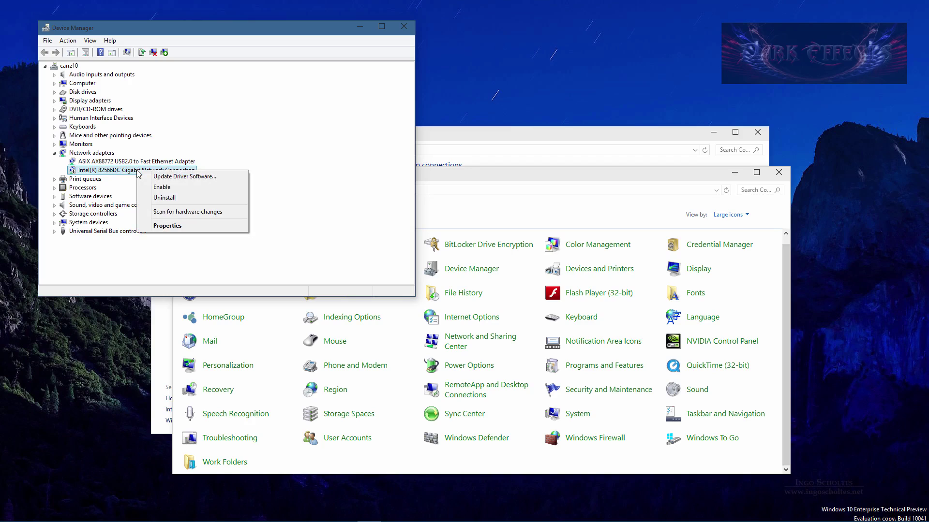
pyautogui.click(172, 199)
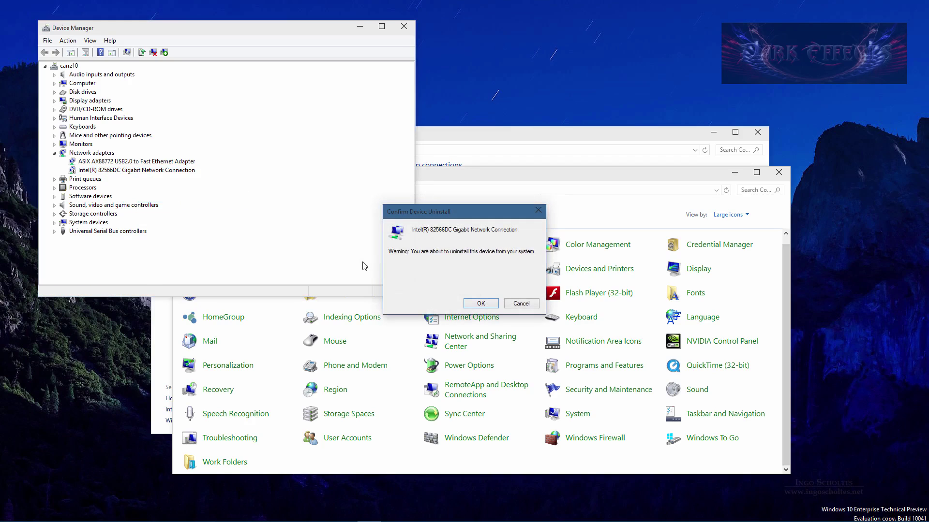
pyautogui.click(481, 304)
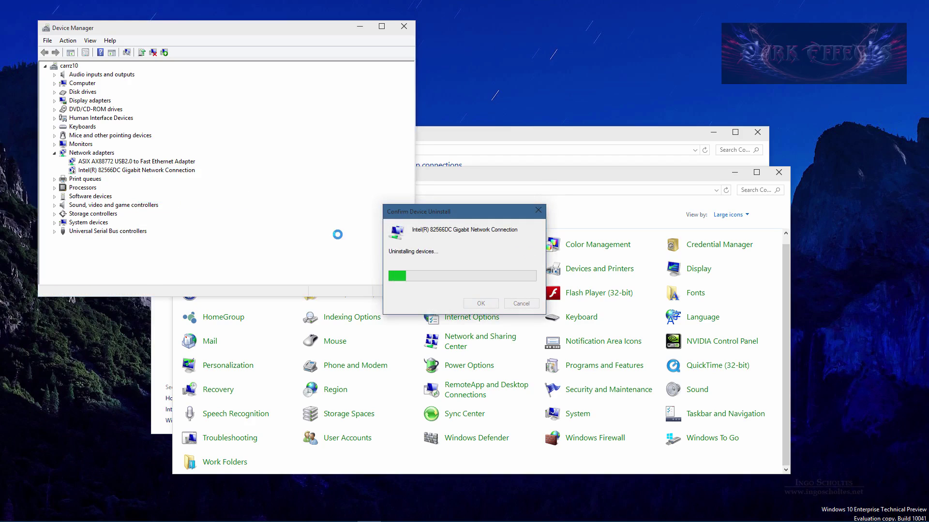
pyautogui.rightClick(119, 164)
# - Review the ASIX adapter's Advanced, Driver, Details, Events and Power Management tabs, then close it
pyautogui.click(150, 218)
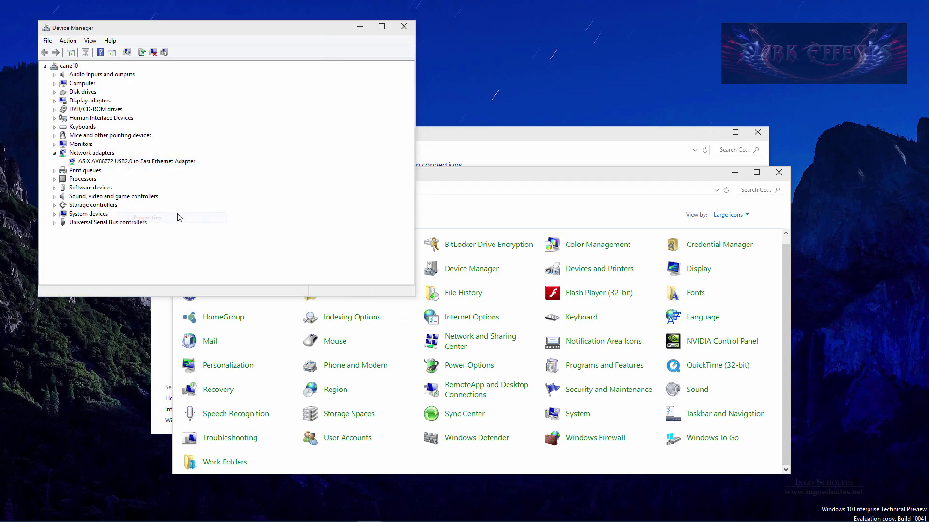
pyautogui.click(183, 74)
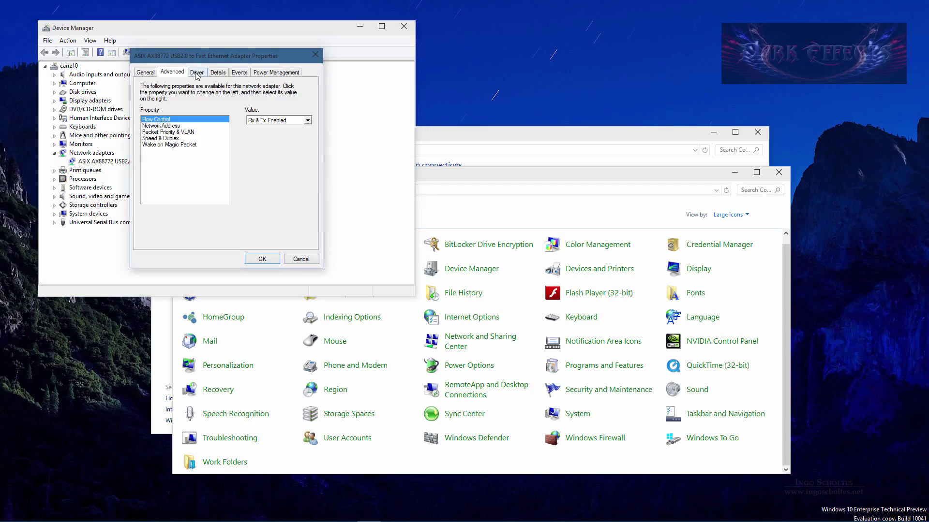
pyautogui.click(197, 74)
pyautogui.click(218, 73)
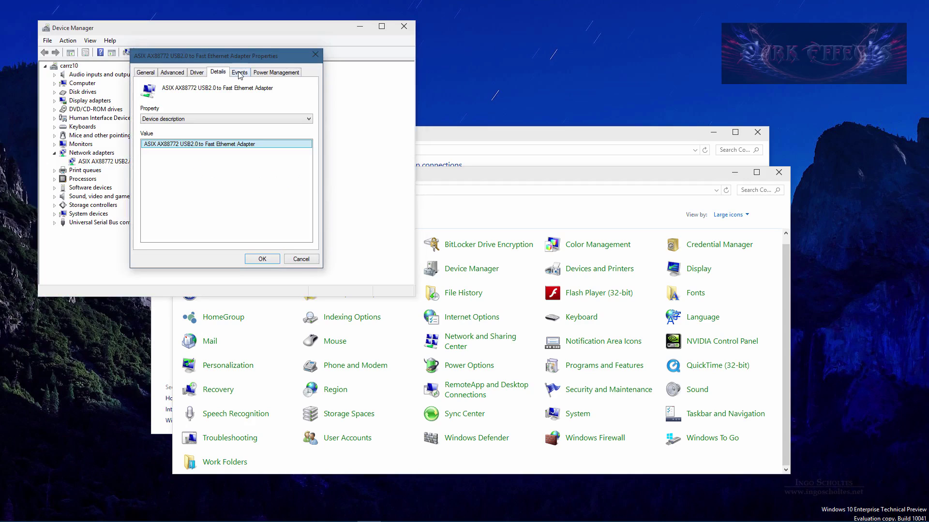
pyautogui.click(239, 72)
pyautogui.click(271, 72)
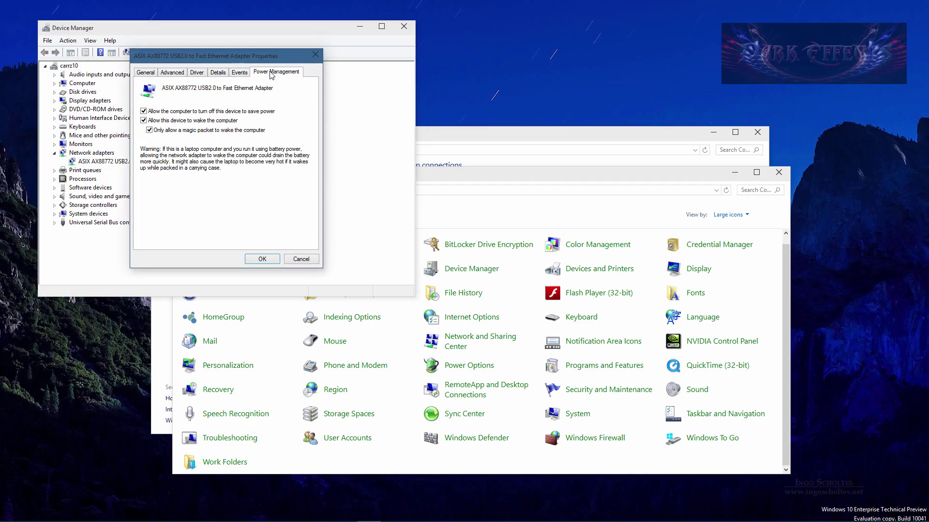
pyautogui.click(315, 57)
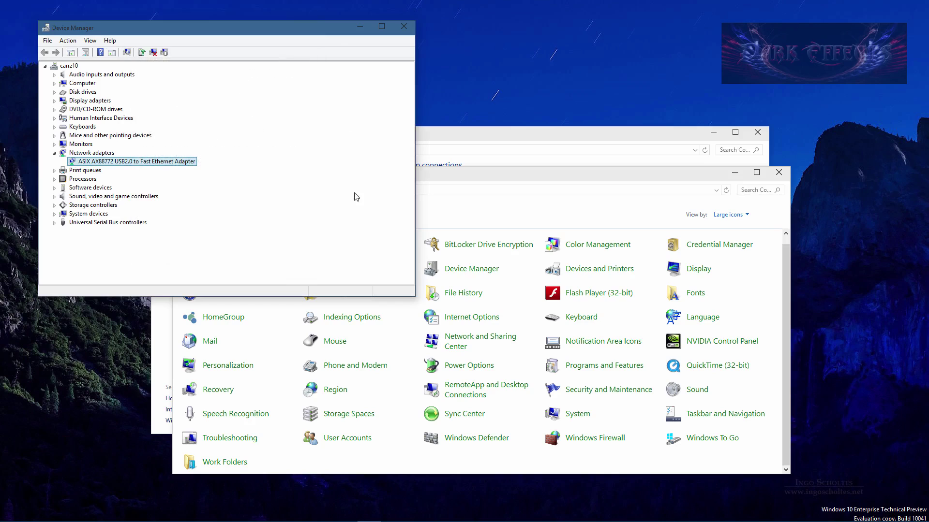
# - Retry Ethernet properties in Network Connections, dismiss the error, and close the connections list
pyautogui.click(518, 138)
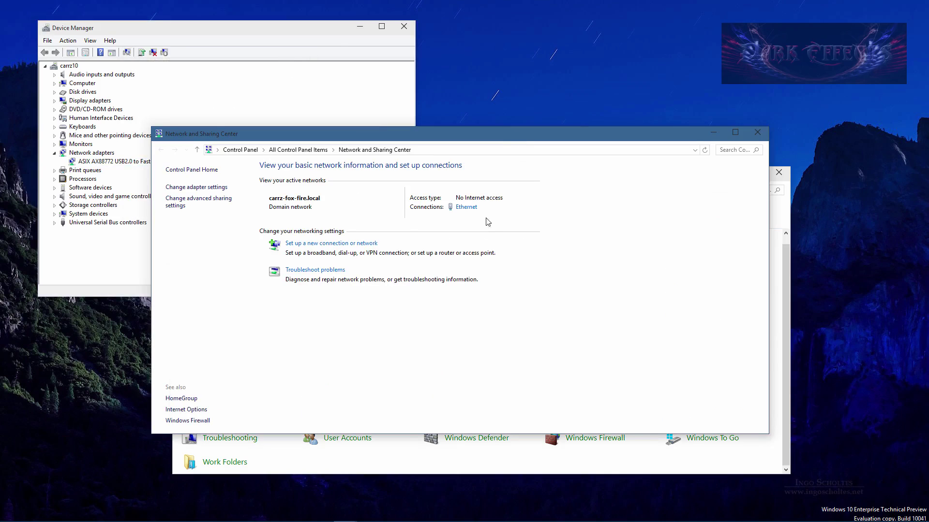
pyautogui.click(200, 188)
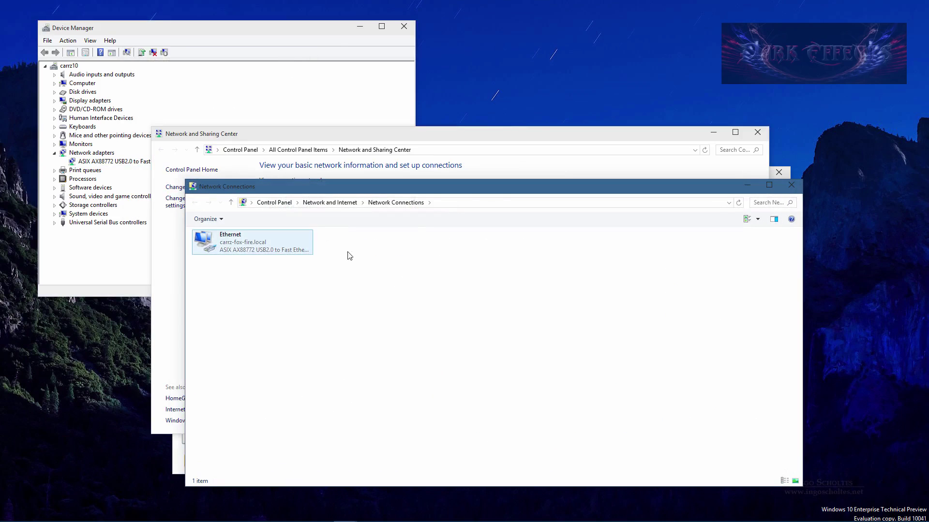
pyautogui.rightClick(244, 246)
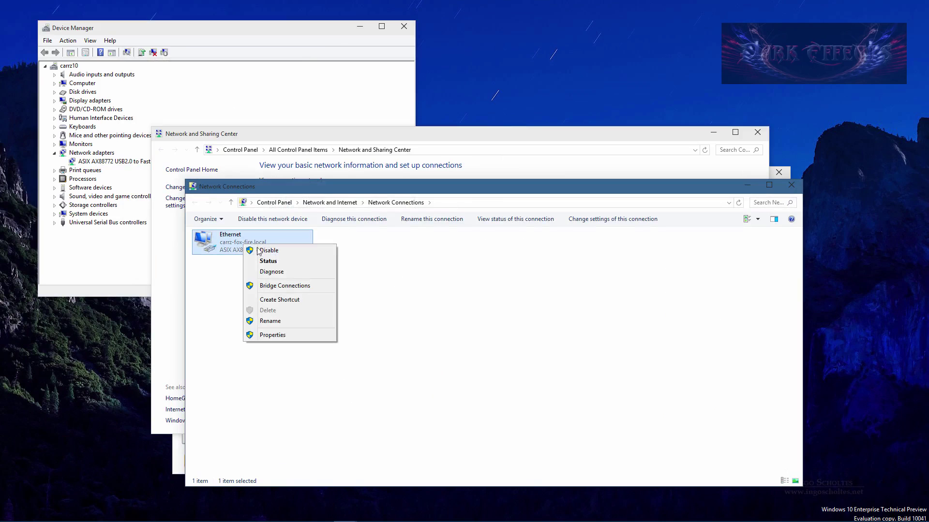
pyautogui.click(270, 335)
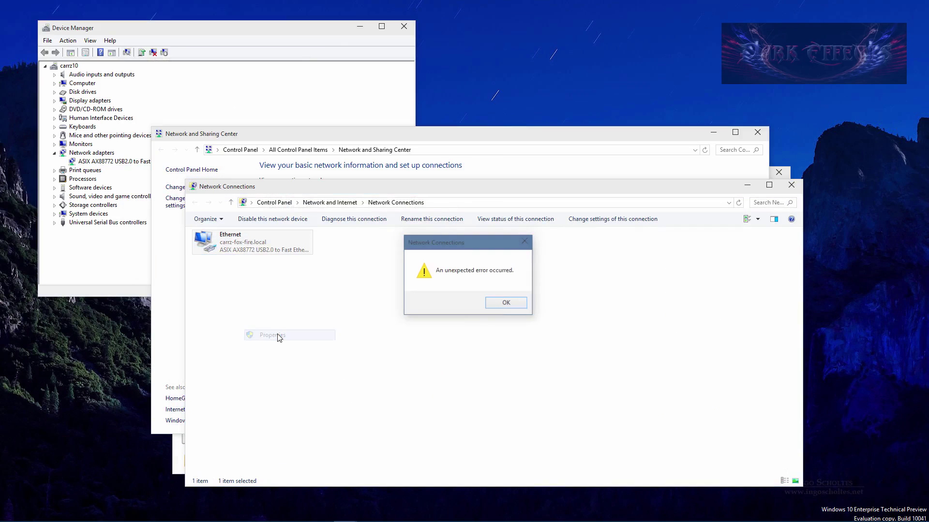
pyautogui.click(505, 301)
pyautogui.click(791, 185)
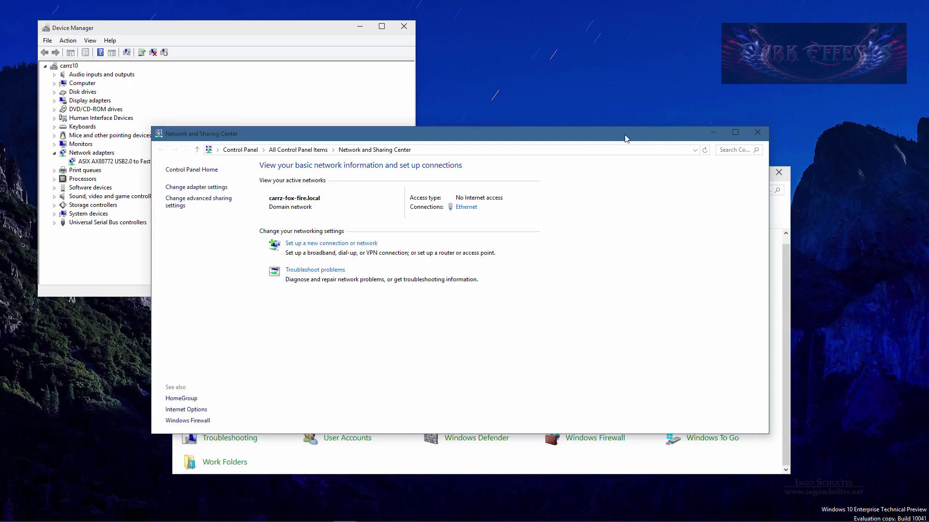
pyautogui.moveTo(625, 139)
pyautogui.mouseDown()
pyautogui.moveTo(682, 174)
pyautogui.moveTo(618, 161)
pyautogui.moveTo(614, 139)
pyautogui.moveTo(621, 150)
pyautogui.mouseUp()
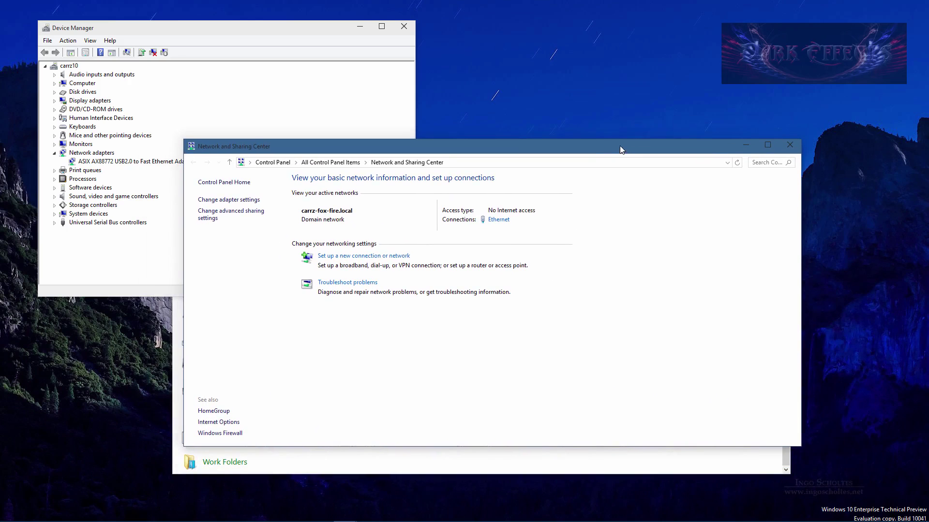
# - Uninstall the ASIX AX88772 USB2.0 to Fast Ethernet Adapter and confirm with OK
pyautogui.click(260, 117)
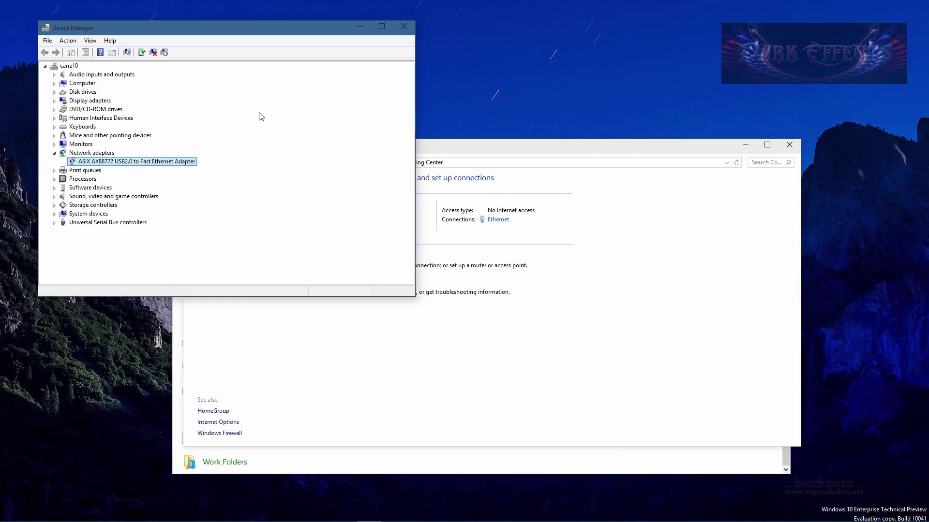
pyautogui.rightClick(127, 166)
pyautogui.click(169, 190)
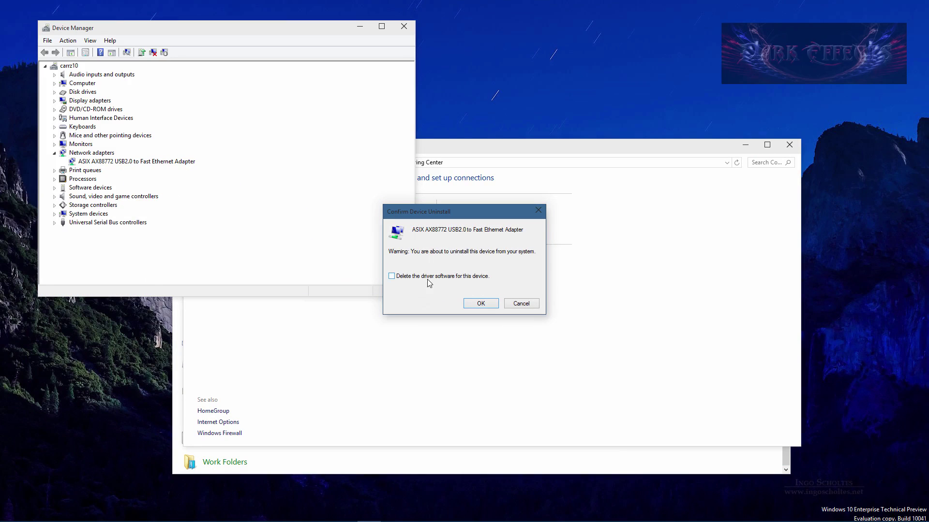
pyautogui.click(480, 304)
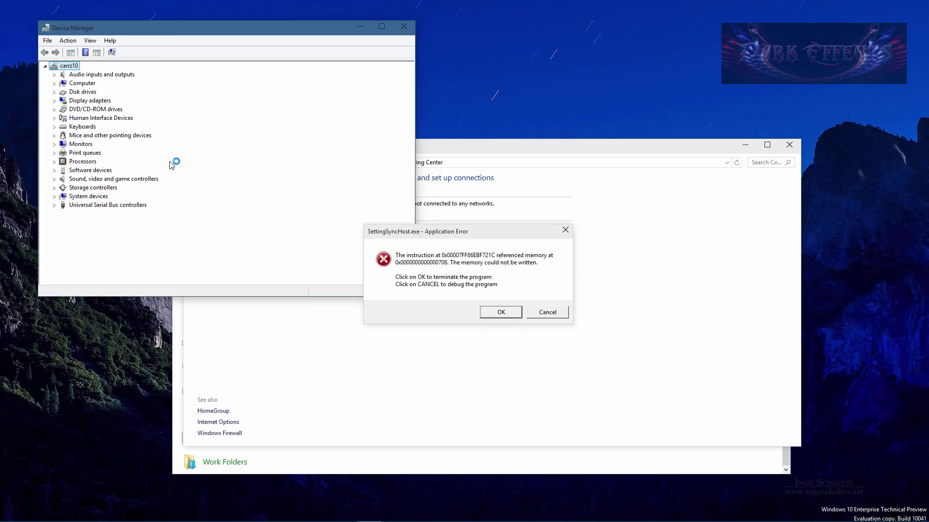
# - Dismiss the SettingSyncHost.exe Application Error while both adapters are redetected
pyautogui.press('Return')
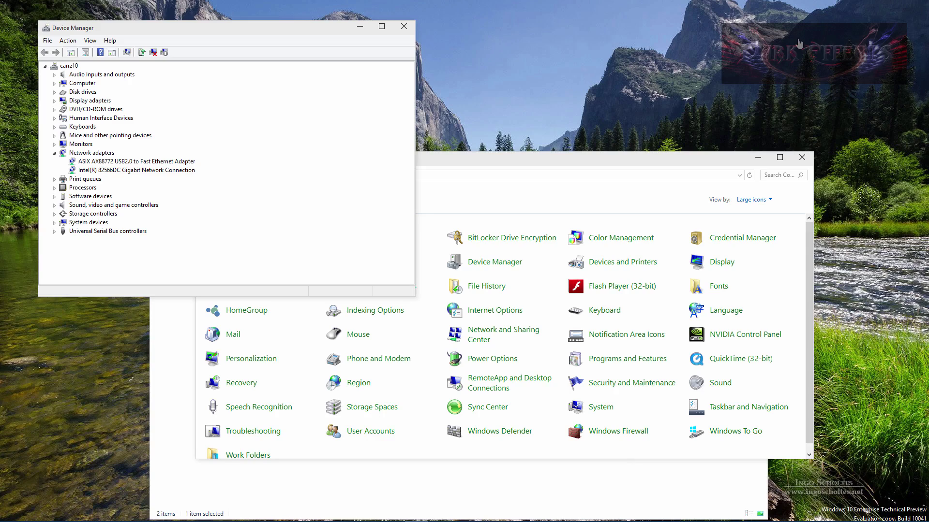
# - Uninstall the Intel(R) 82566DC Gigabit Network Connection again using the keyboard, confirming with Enter
pyautogui.rightClick(145, 171)
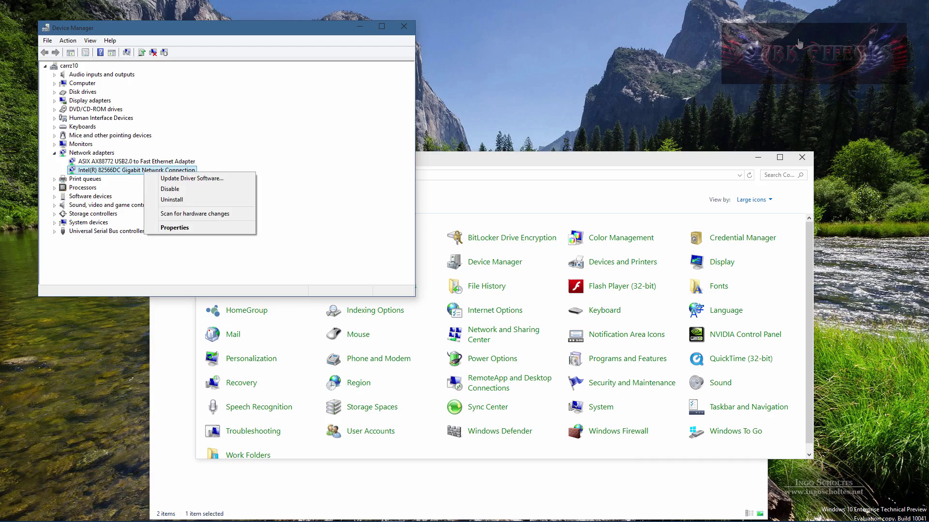
pyautogui.press('Return')
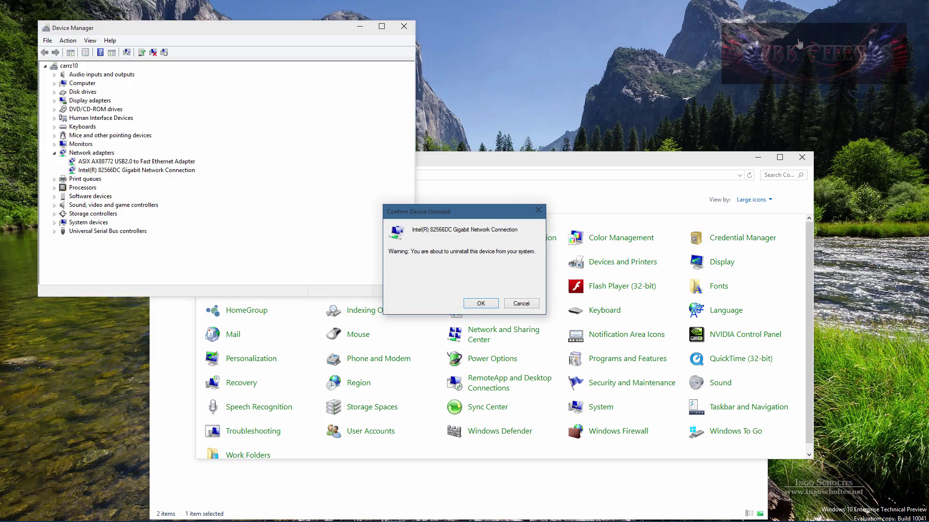
pyautogui.press('Return')
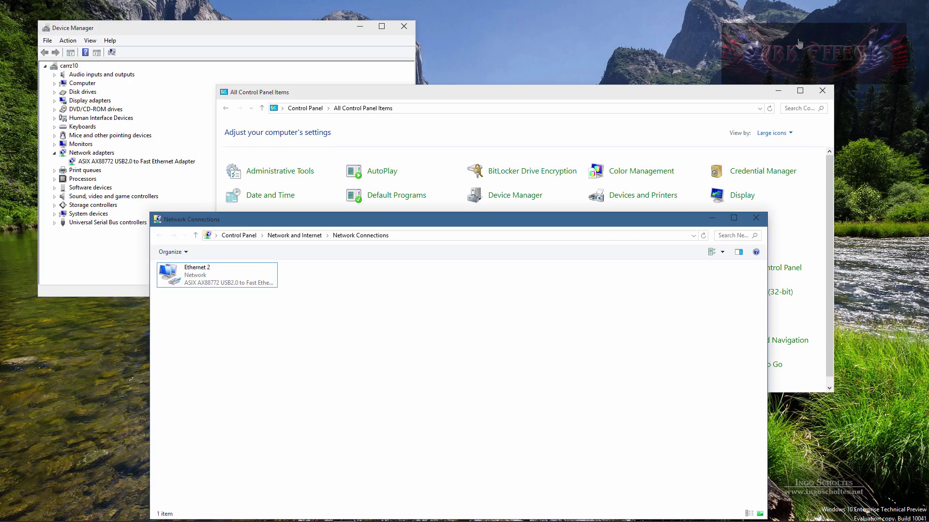
# - Open Ethernet 2 Properties from its context menu and scroll through the ASIX adapter's protocol list
pyautogui.press('Down')
pyautogui.press('Down')
pyautogui.press('Down')
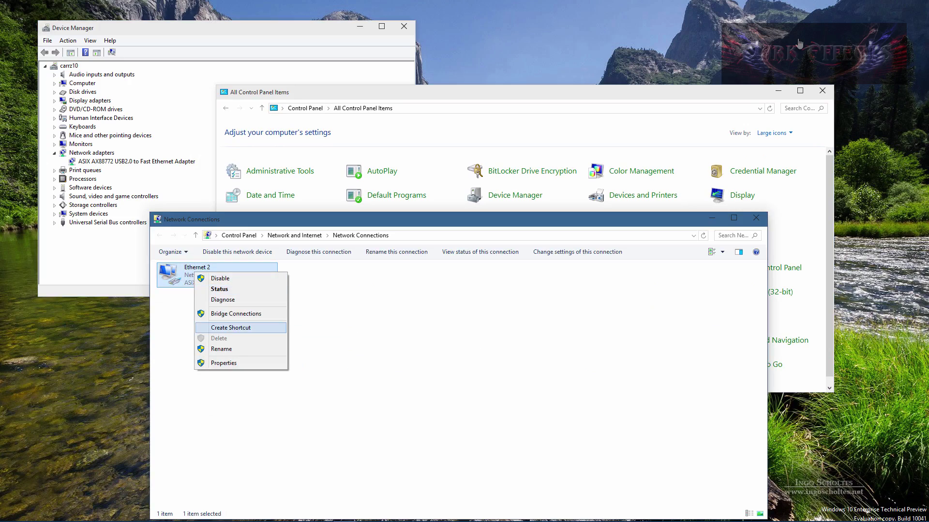
pyautogui.press('Down')
pyautogui.press('Down')
pyautogui.press('Return')
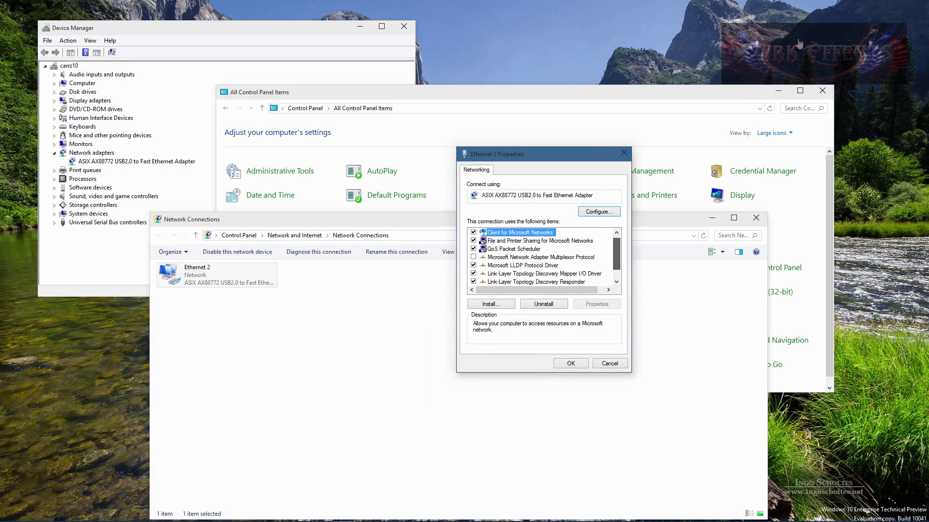
pyautogui.scroll(-1, 542, 256)
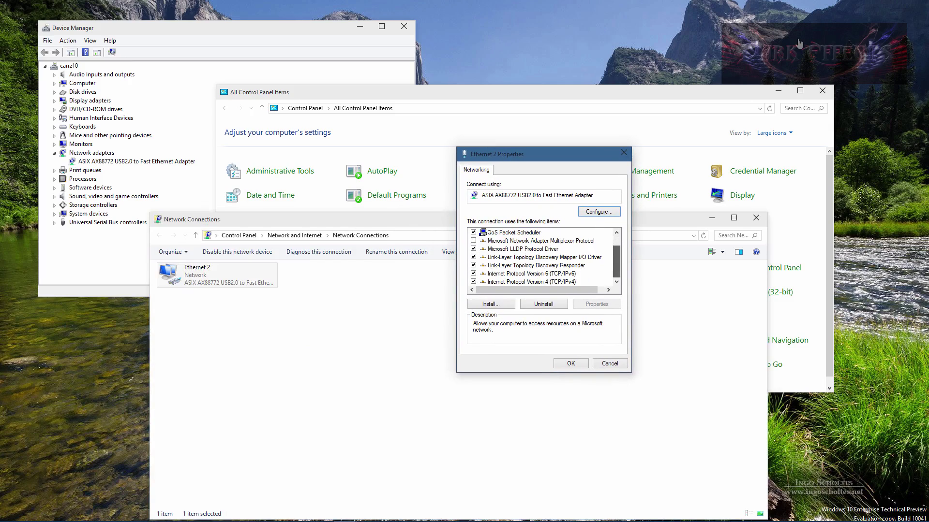